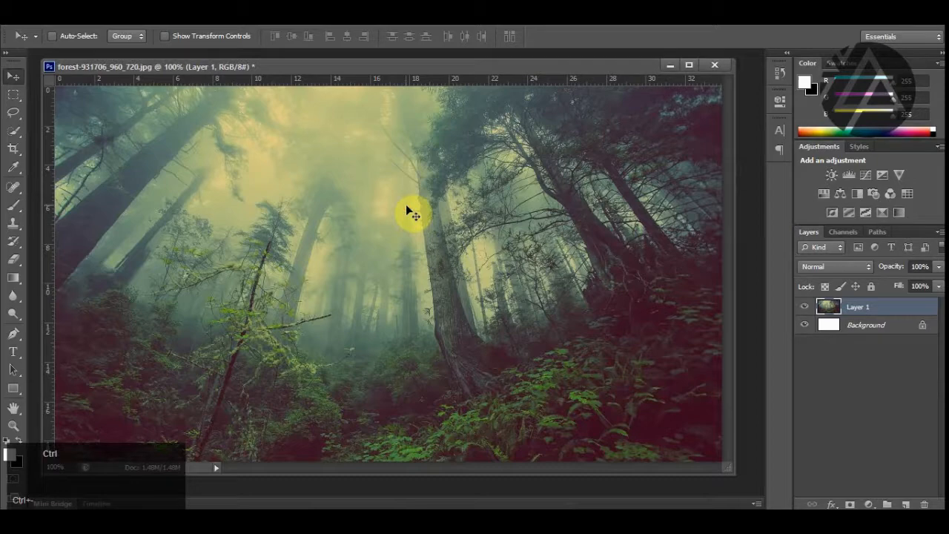
Add a centred paragraph text box over the forest photo reading SAVE OUR FOREST in white Arial Bold, 100 pt
key("ctrl+minus")
key("ctrl+plus")
left_click(14, 352)
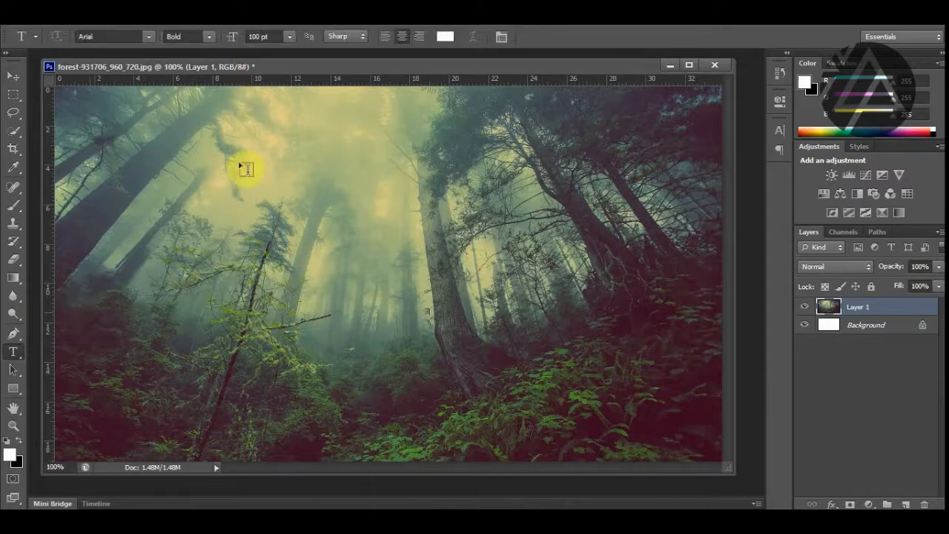
left_click_drag(169, 155, 671, 356)
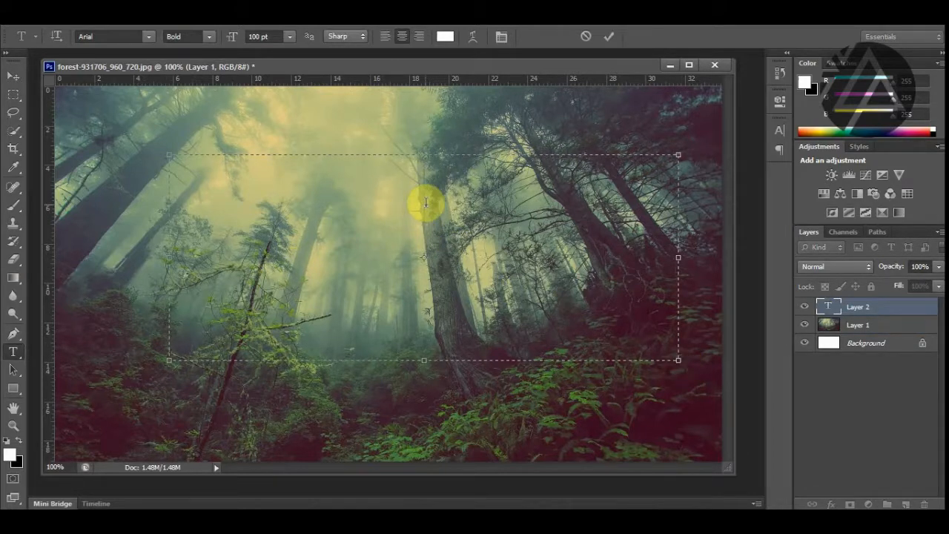
key("shift")
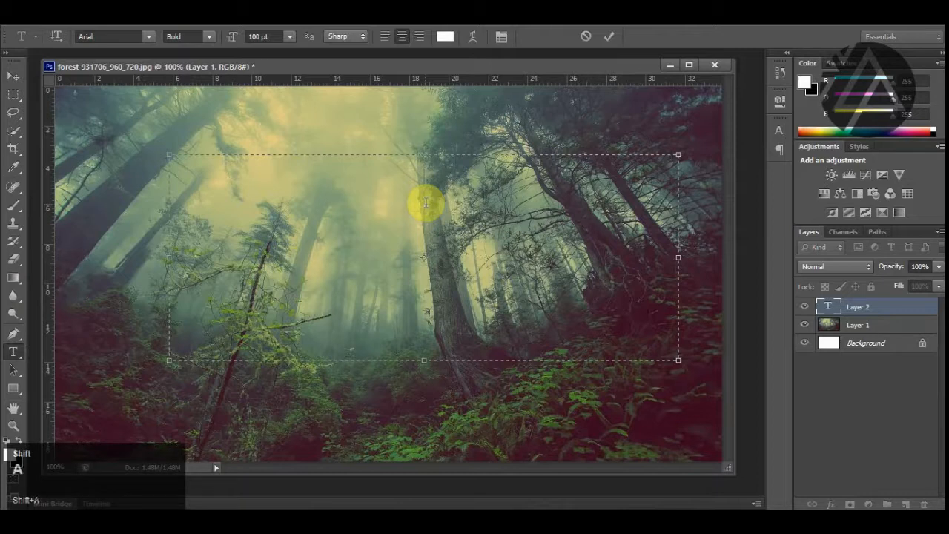
type("SA")
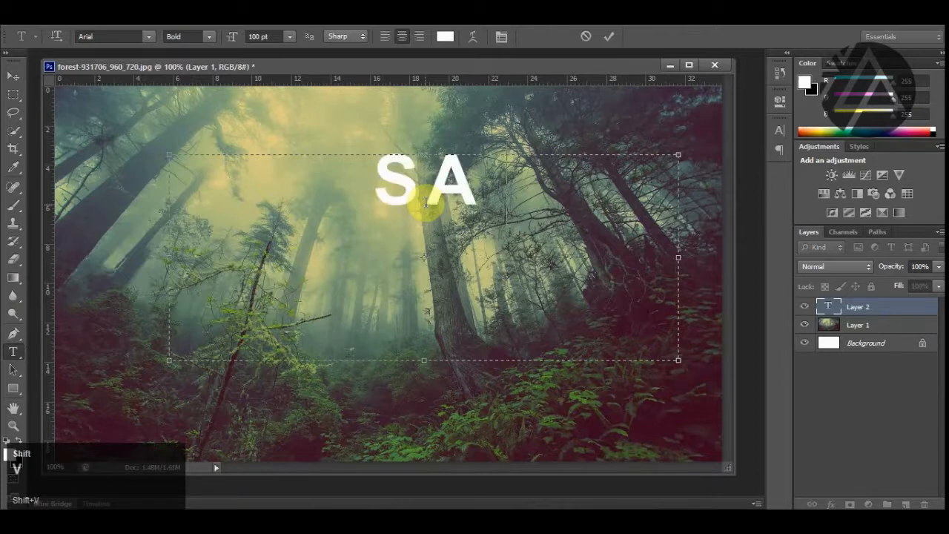
type("VE OUR ")
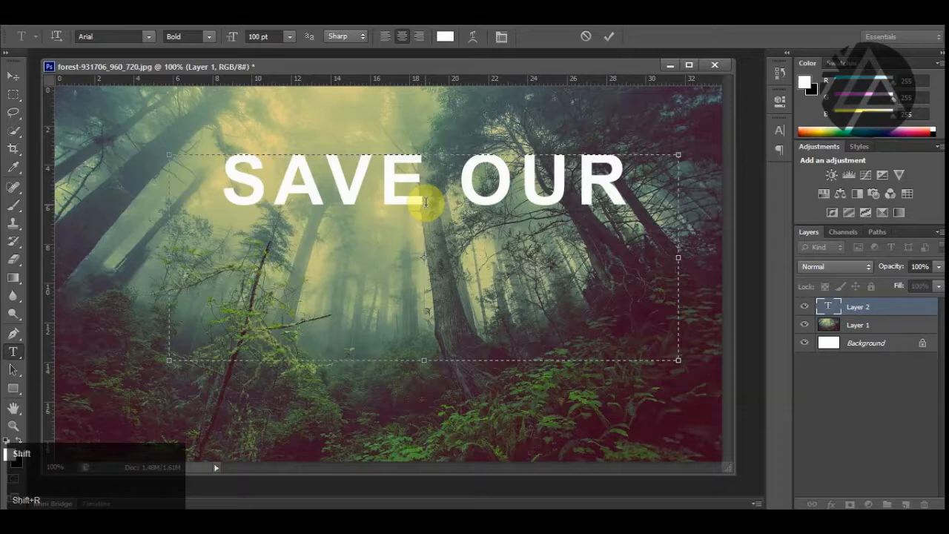
type("FOREST")
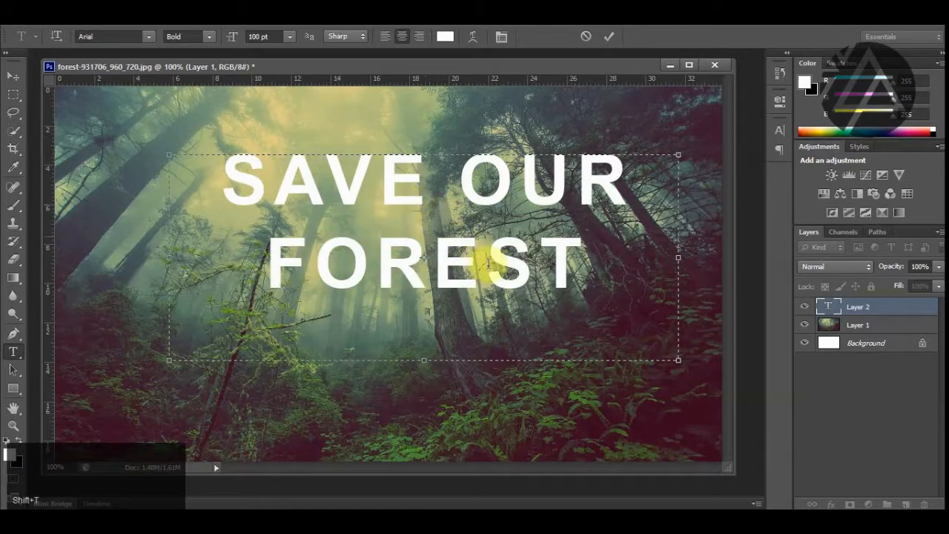
Set the tracking of the word FOREST to 380, and reposition the text block slightly left and down on the image
left_click_drag(610, 263, 275, 251)
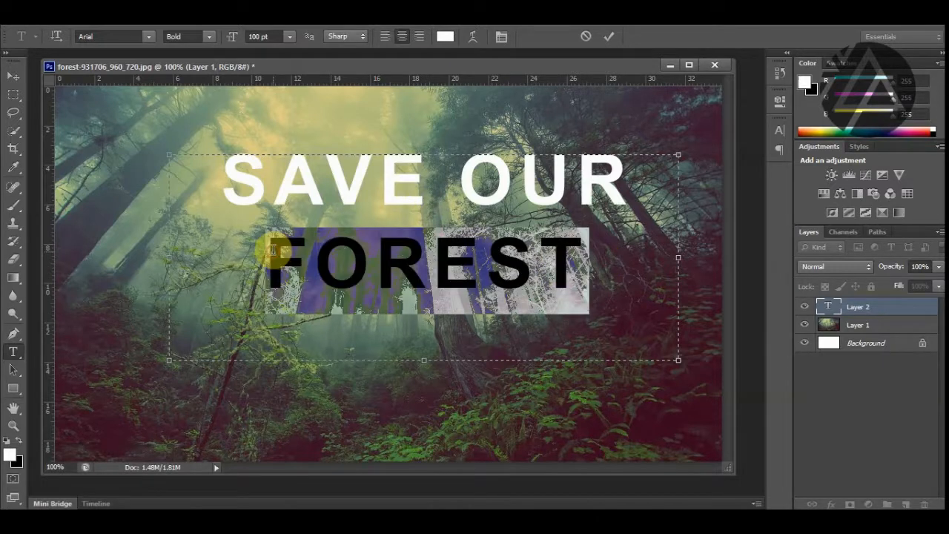
left_click(501, 36)
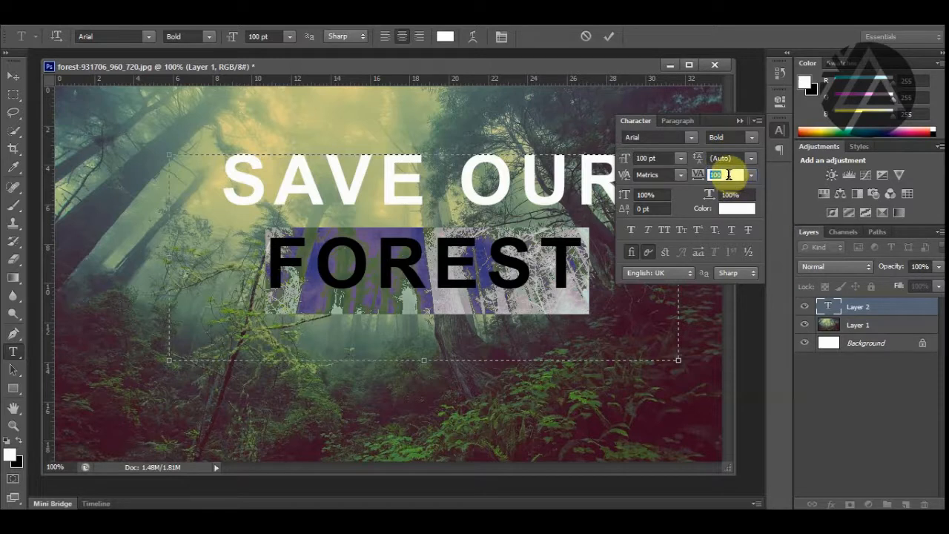
scroll(729, 174, "up", 20)
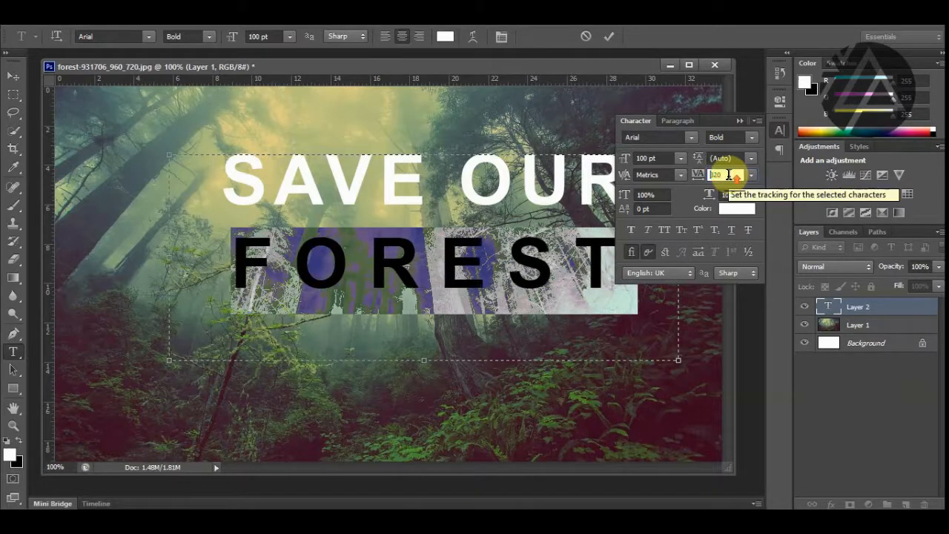
scroll(729, 174, "up", 4)
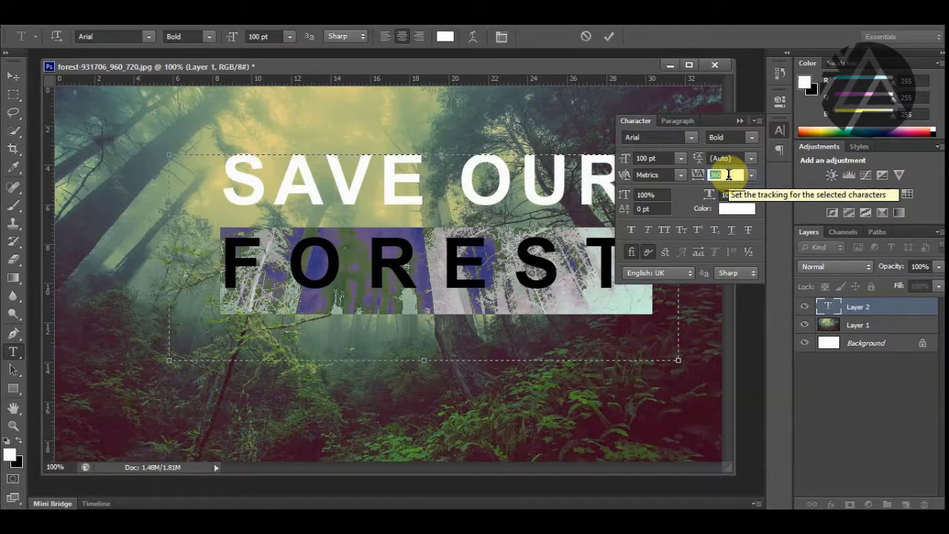
scroll(728, 175, "up", 2)
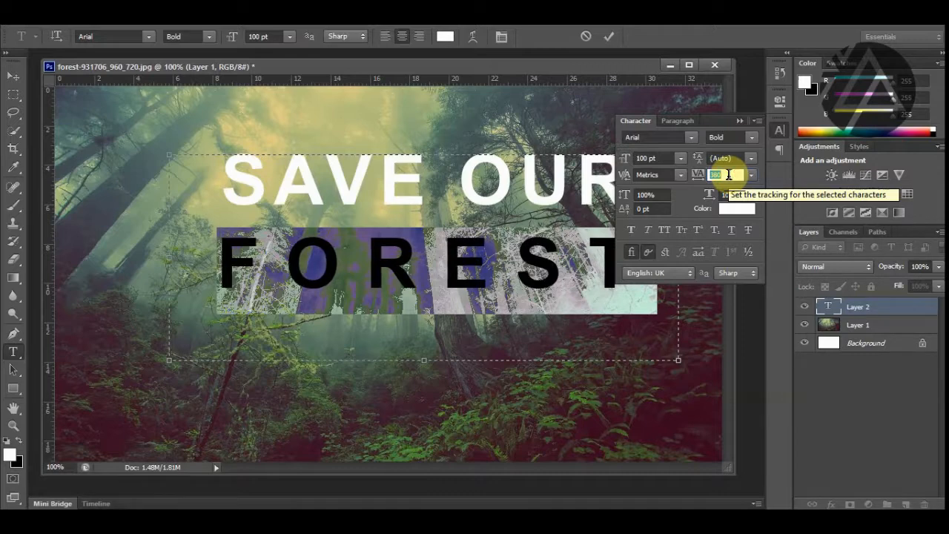
left_click(737, 127)
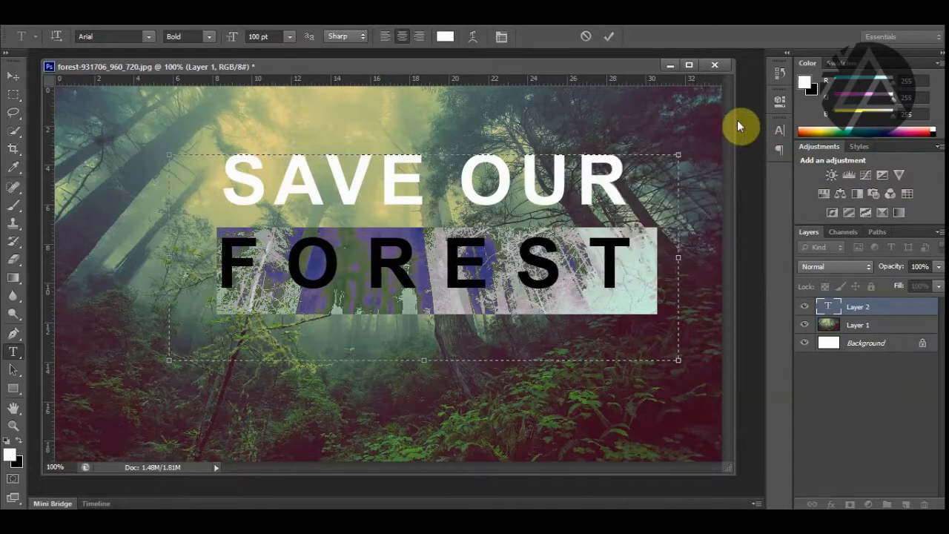
left_click(629, 254)
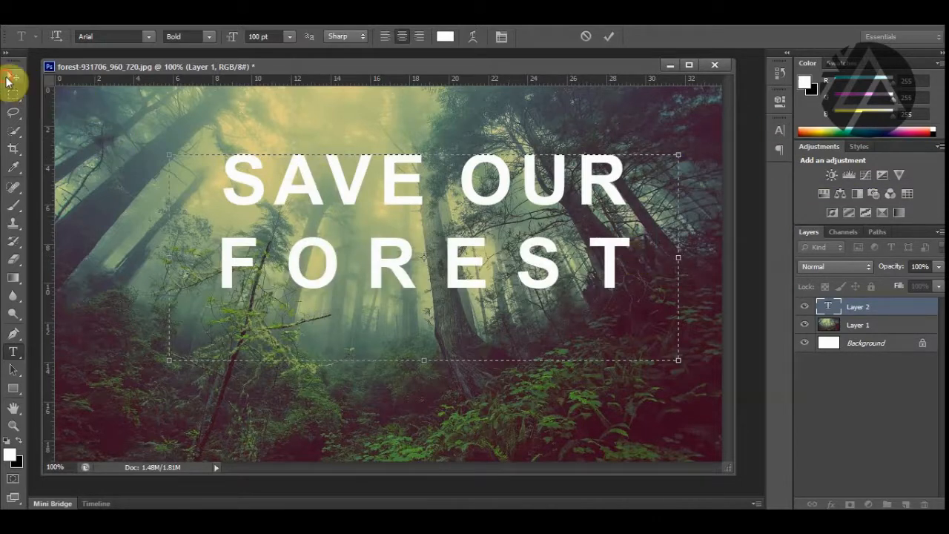
left_click(11, 77)
left_click_drag(356, 188, 307, 204)
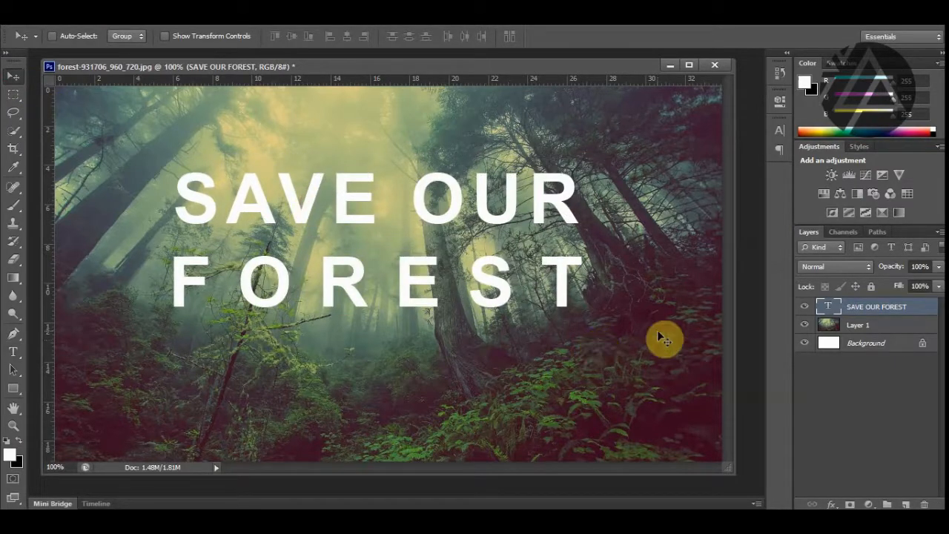
Lower the opacity of the forest photo layer, Layer 1, to 80%
left_click(868, 326)
left_click(938, 266)
mouse_move(935, 282)
left_mouse_down()
mouse_move(914, 284)
mouse_move(926, 288)
left_mouse_up()
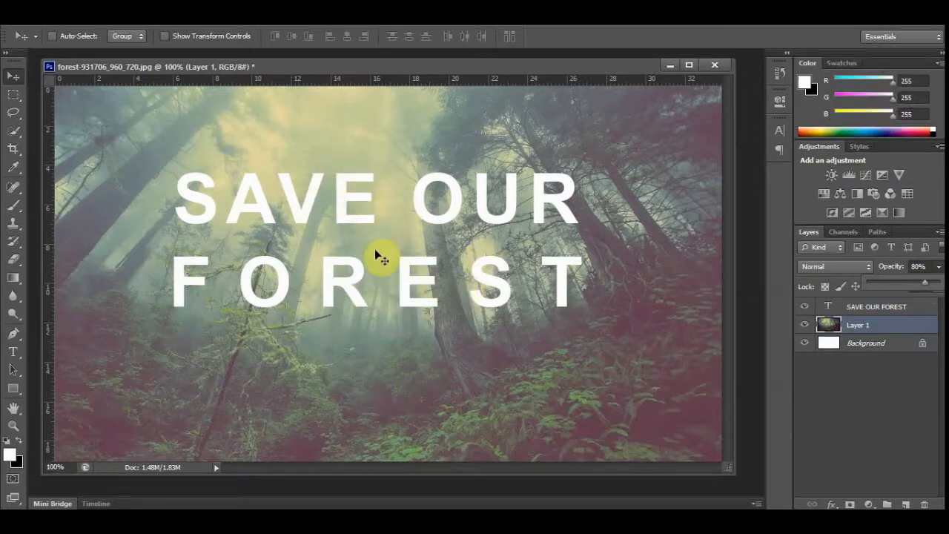
Place the flora-flowes-green-122429 image from the File Explorer folder into the forest document at its default fitted size
left_click(345, 524)
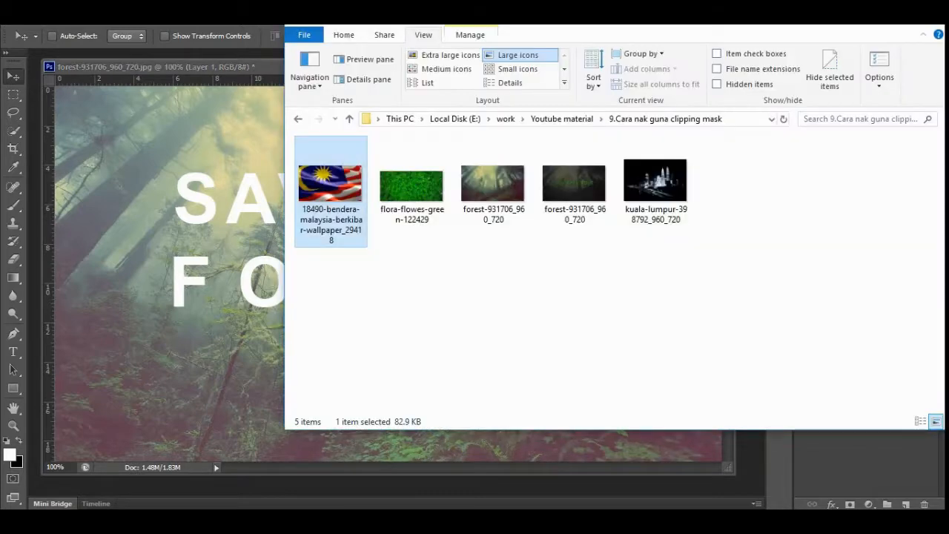
left_click(415, 188)
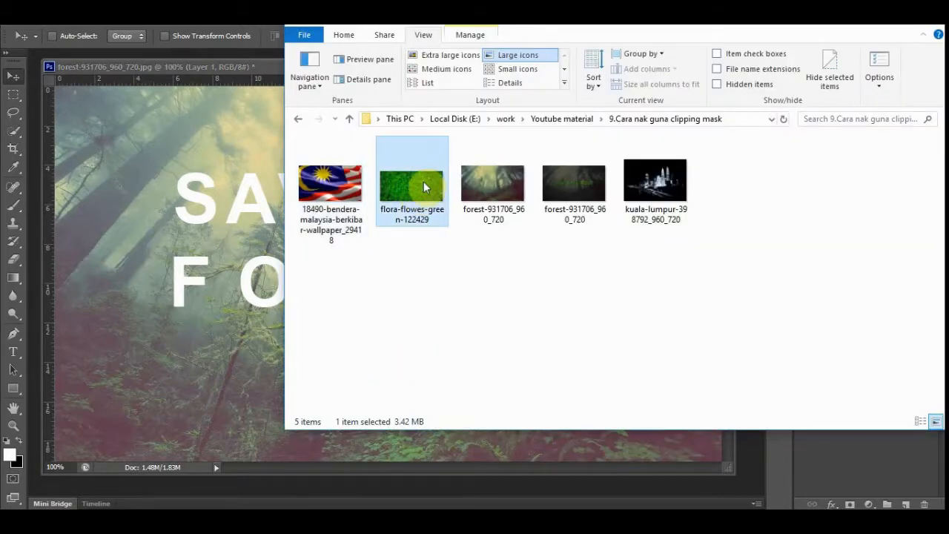
left_click_drag(426, 188, 224, 242)
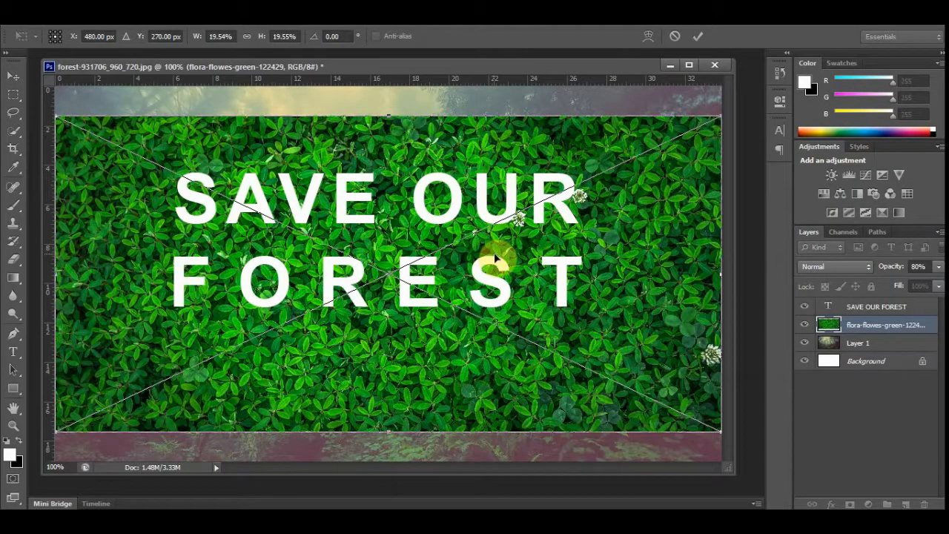
key("Return")
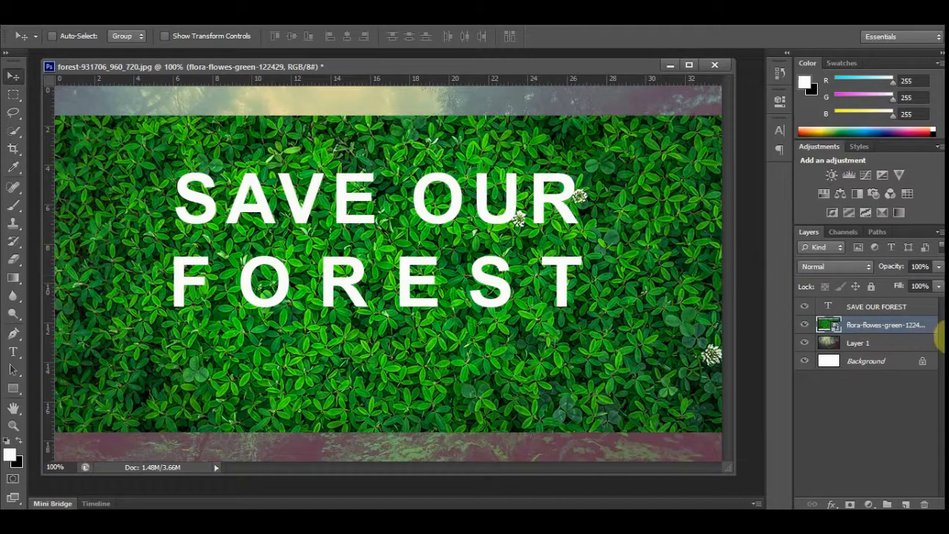
Clip the green leaf image to the SAVE OUR FOREST text from directly above it, and shift the leaves within the letters
left_click(869, 307)
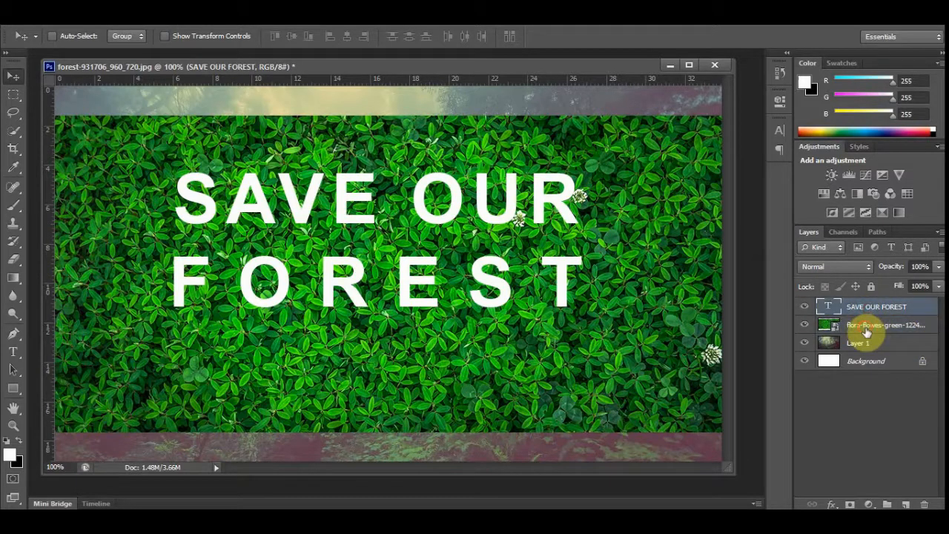
left_click(865, 329)
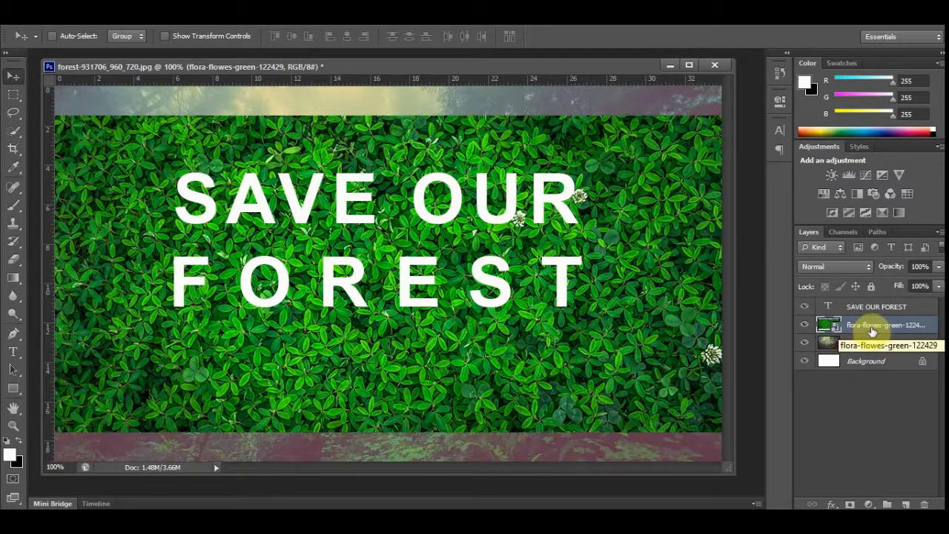
left_click_drag(873, 331, 879, 302)
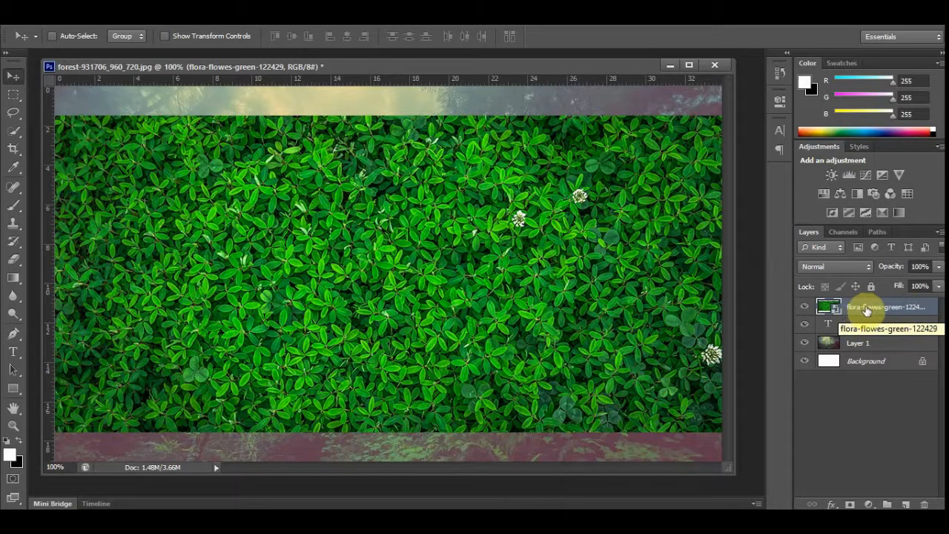
right_click(869, 309)
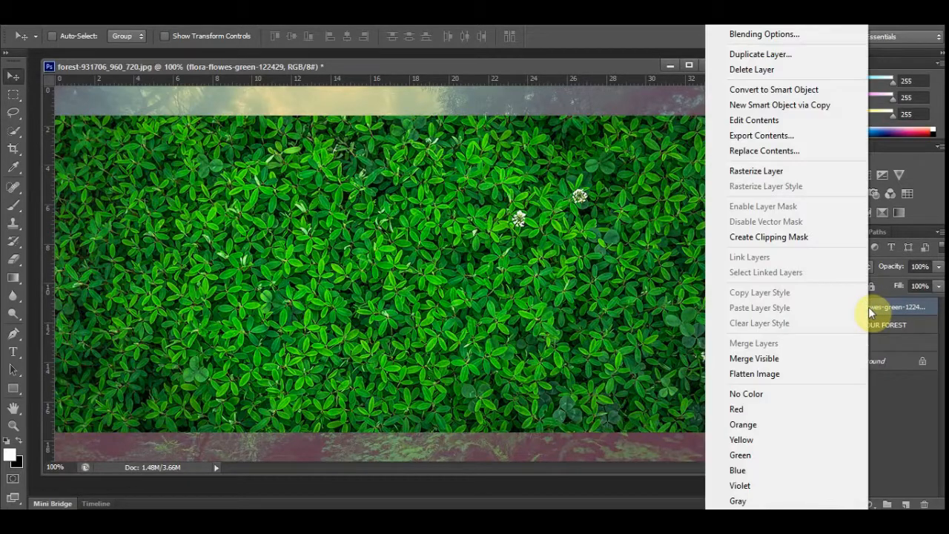
left_click(793, 235)
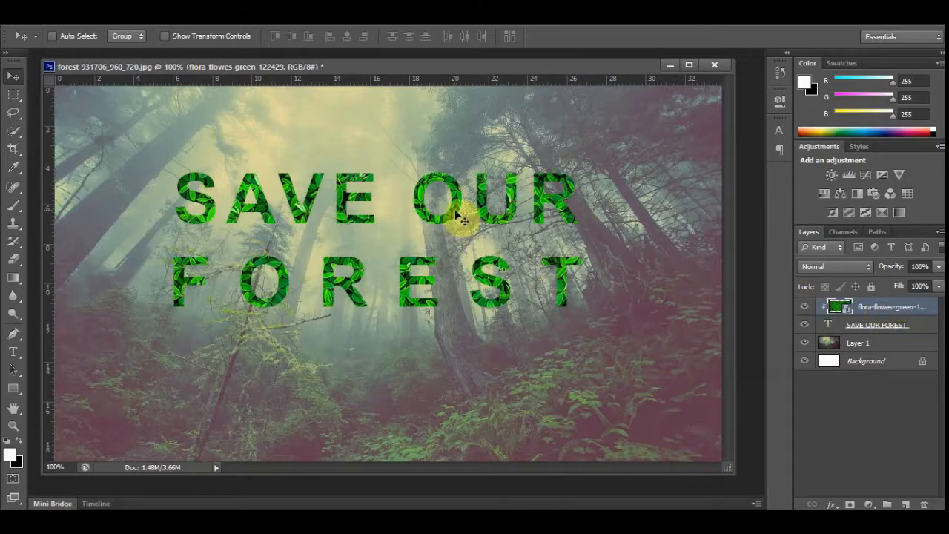
left_click_drag(457, 214, 478, 169)
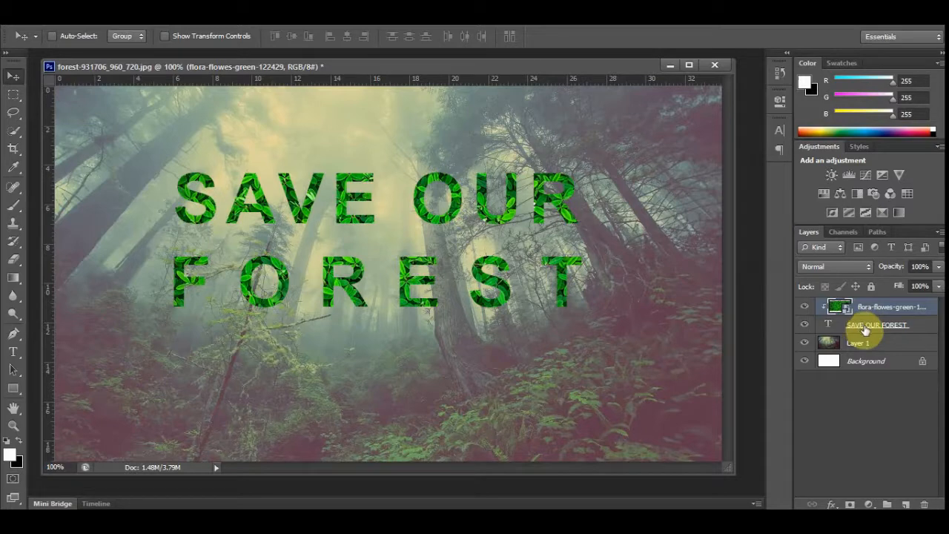
Apply a Drop Shadow to the SAVE OUR FOREST text layer with a 92° angle and increased opacity
left_click(890, 327)
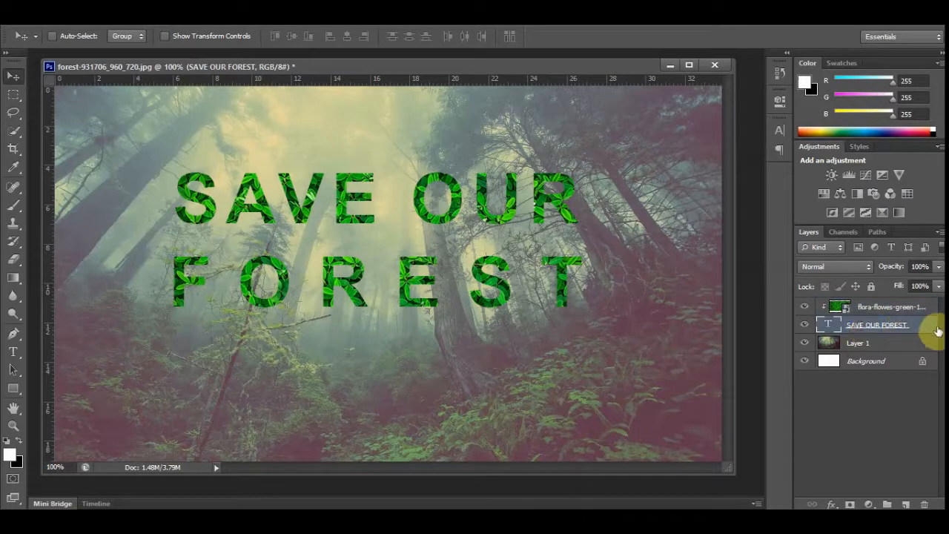
double_click(932, 328)
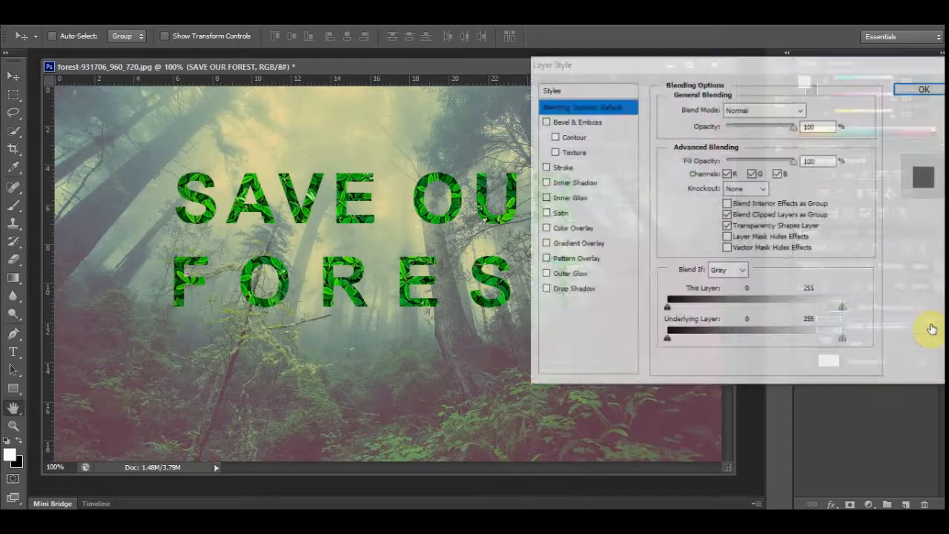
left_click(545, 289)
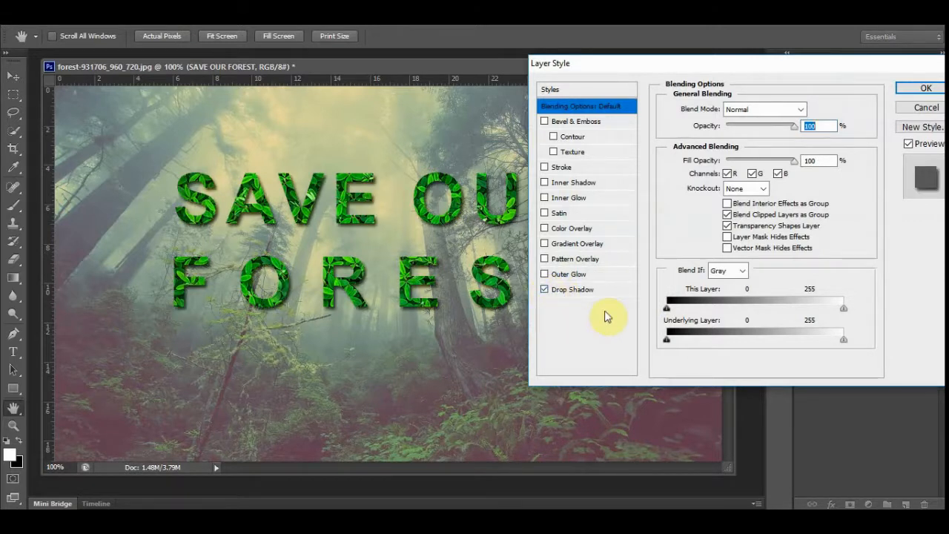
left_click(579, 291)
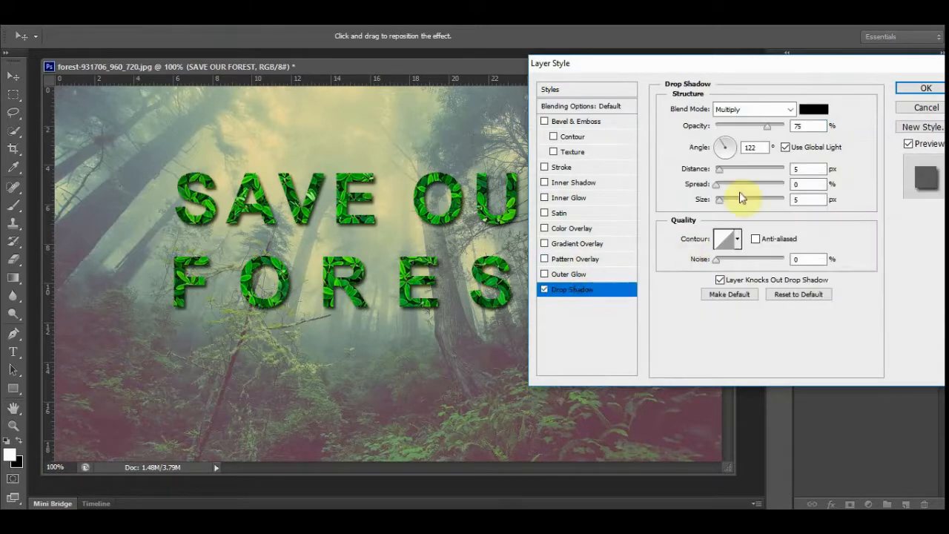
left_click_drag(734, 146, 777, 132)
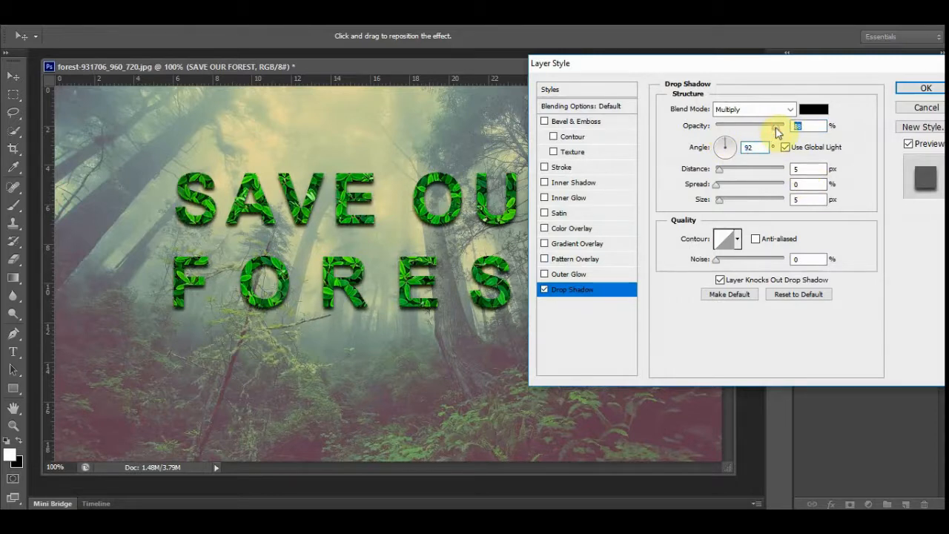
left_click(923, 88)
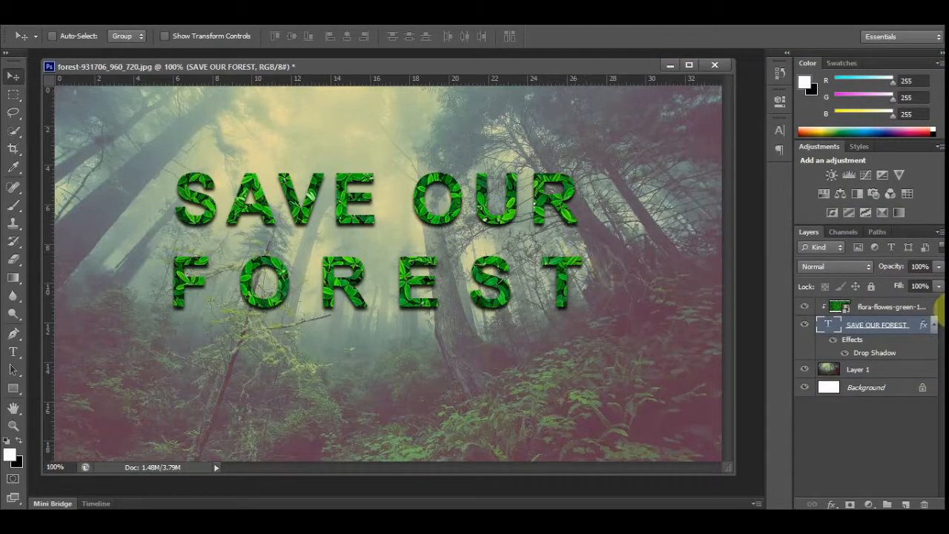
Move the clipped leaf image down so it fills only the word FOREST, leaving SAVE OUR white
left_click(874, 311)
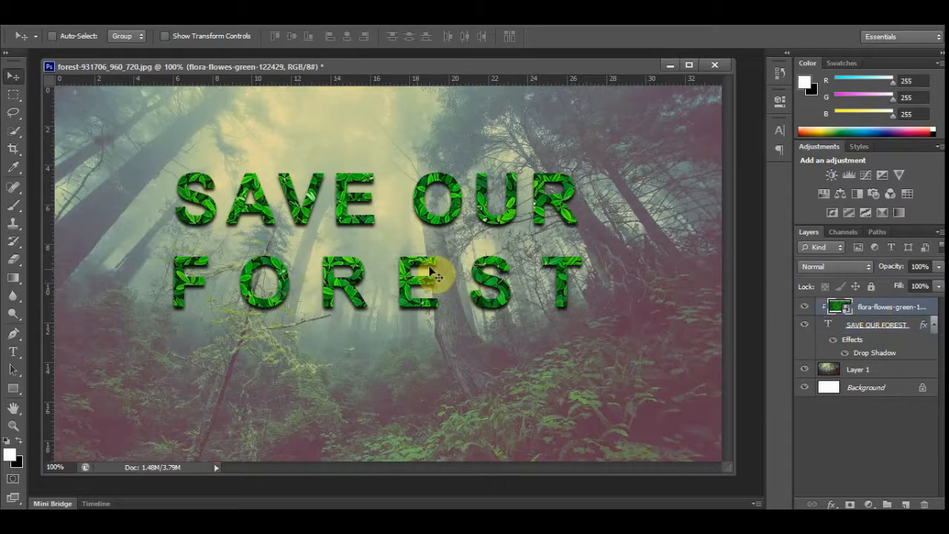
mouse_move(435, 272)
left_mouse_down()
mouse_move(423, 349)
mouse_move(428, 206)
mouse_move(423, 302)
mouse_move(421, 278)
left_mouse_up()
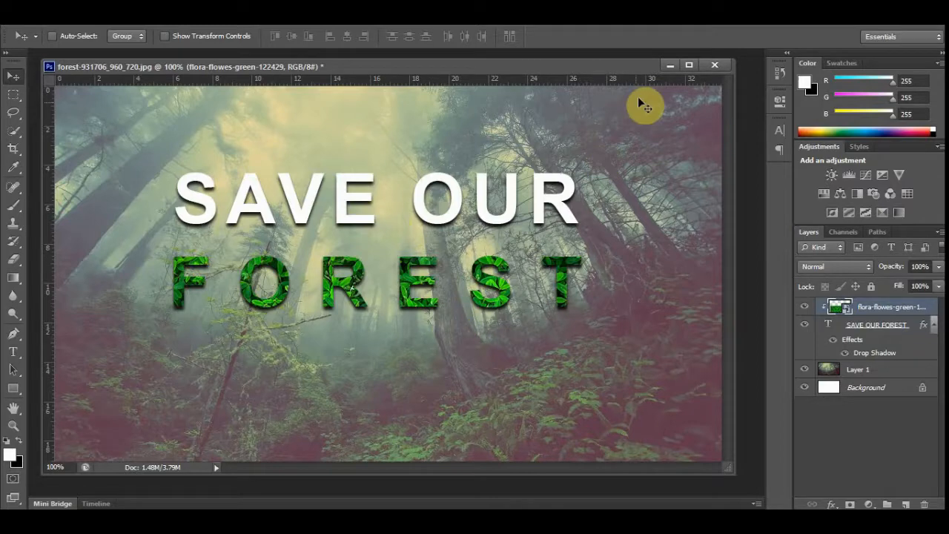
Minimise the forest document, switch to the kuala-lumpur-398792_960_720 image and dock its floating window as a tab
left_click(667, 65)
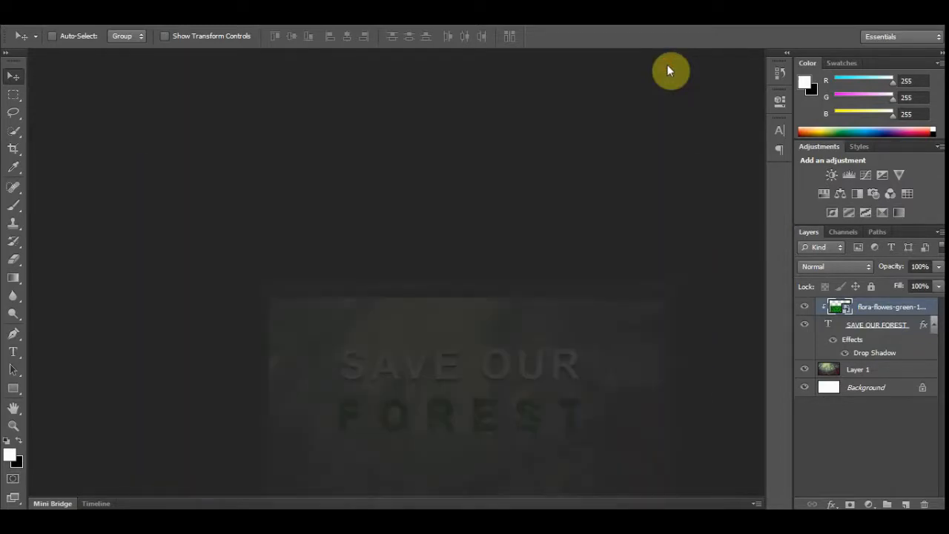
mouse_move(586, 468)
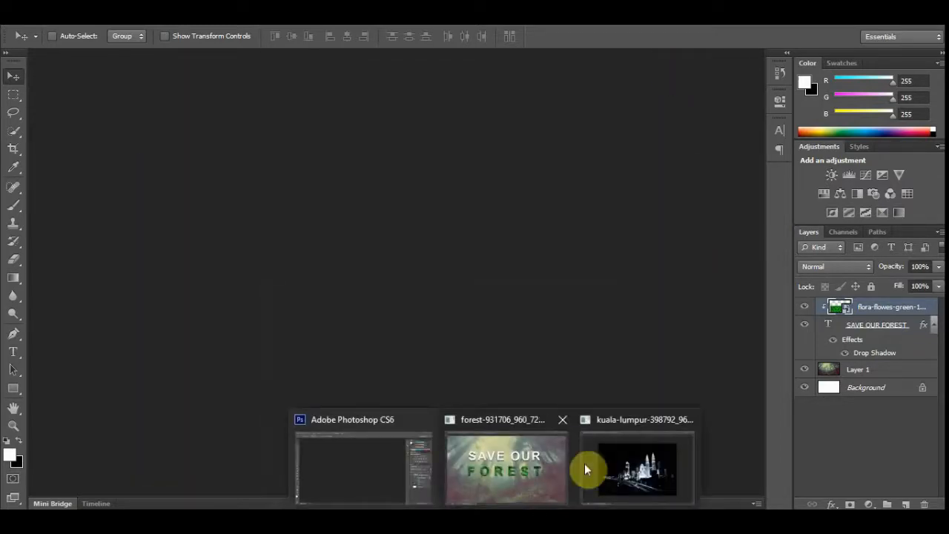
left_click(629, 425)
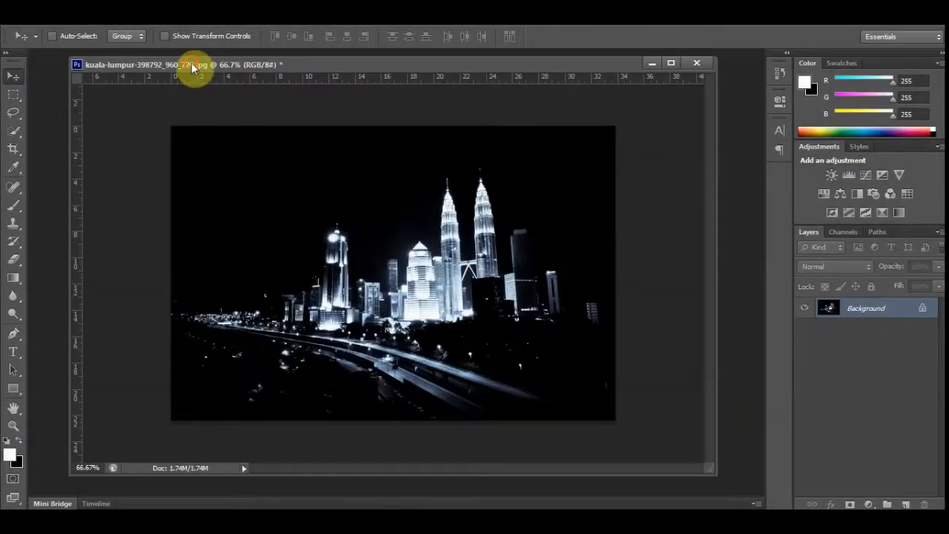
left_click_drag(191, 62, 153, 55)
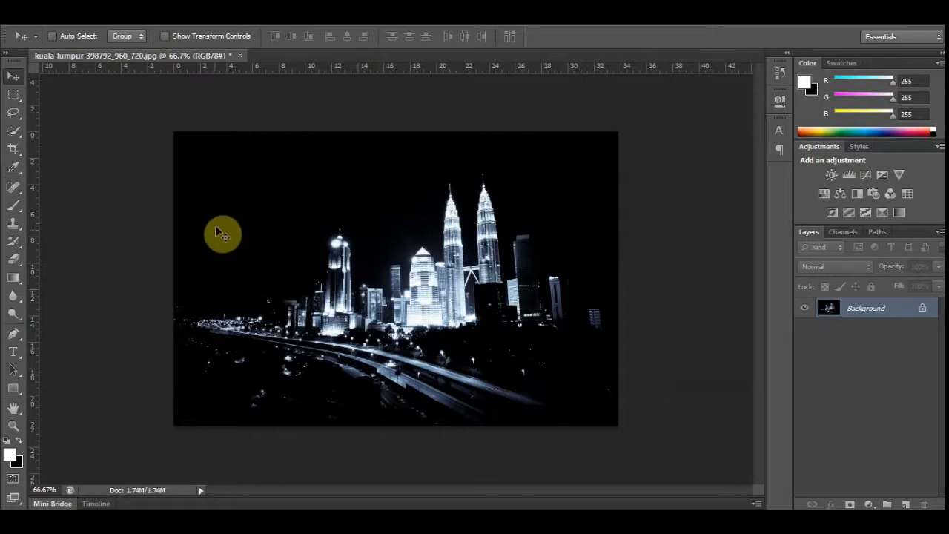
Add the white text MERDEKA in a wide text box across the Kuala Lumpur skyline, in Arial Bold 100 pt
left_click(12, 351)
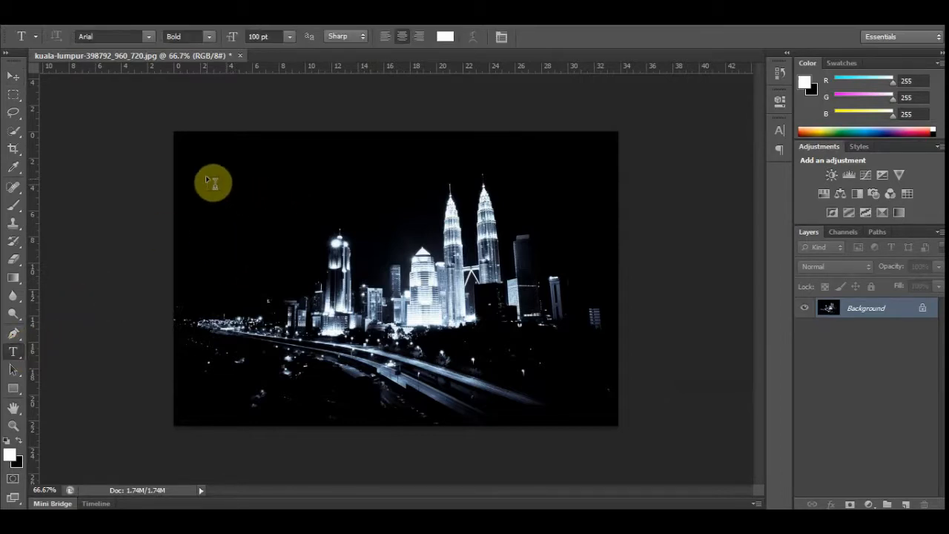
left_click_drag(206, 176, 600, 361)
type("M E R D E ")
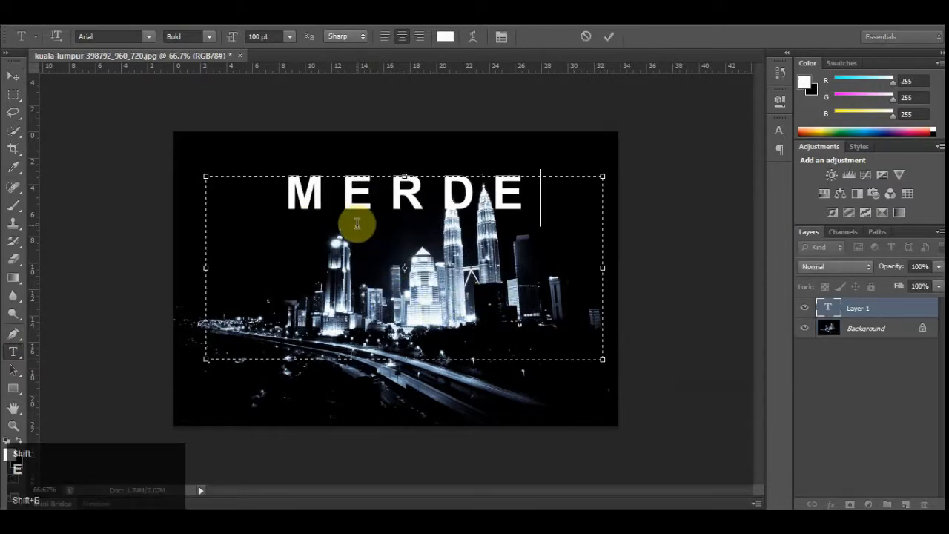
type("K A")
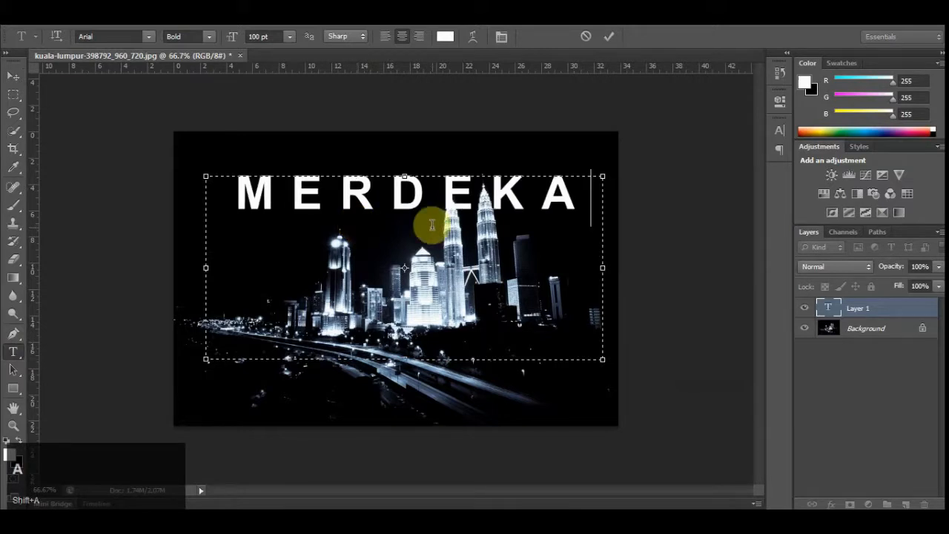
Set the tracking of the whole MERDEKA text to 75
left_click_drag(576, 195, 180, 174)
left_click(500, 37)
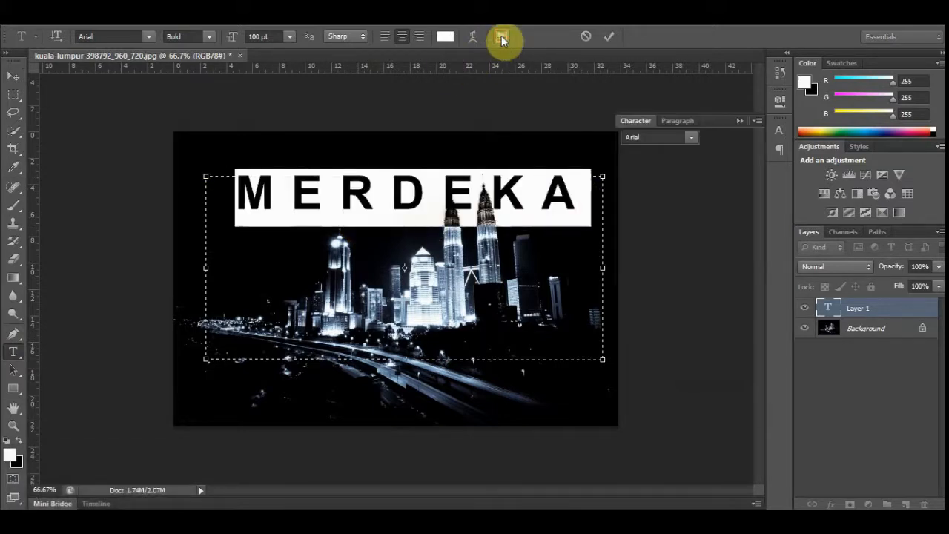
left_click(723, 174)
left_click(751, 175)
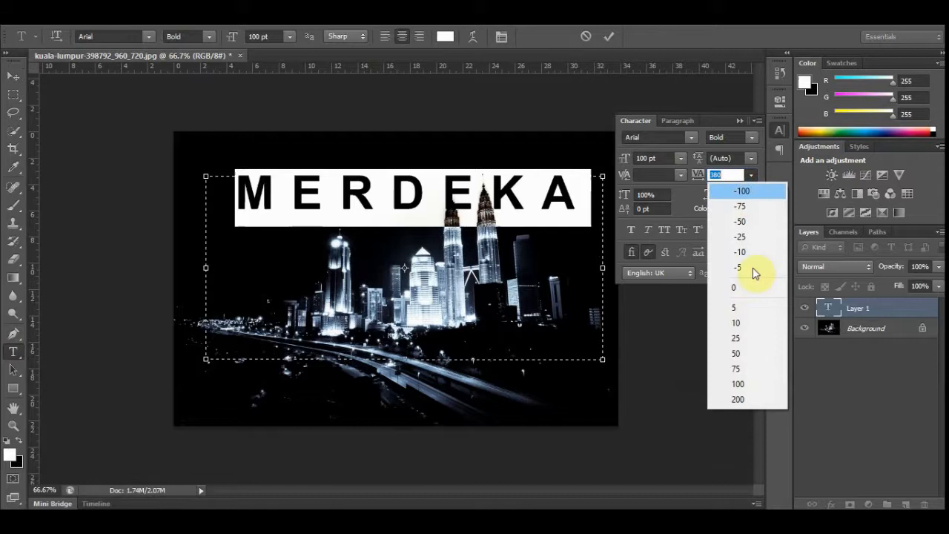
left_click(754, 370)
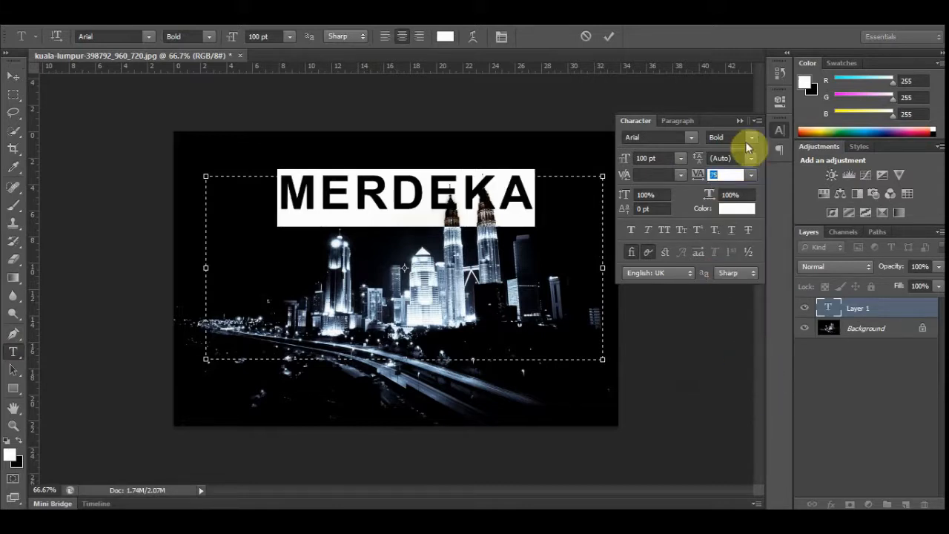
left_click(739, 120)
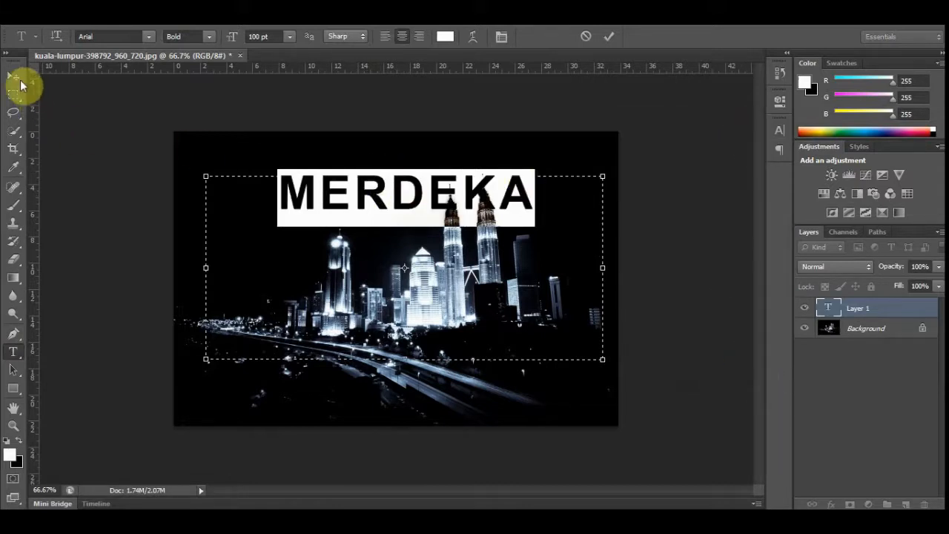
Change the MERDEKA text to the Arial Black style and move it to the upper-left corner of the image
left_click(210, 37)
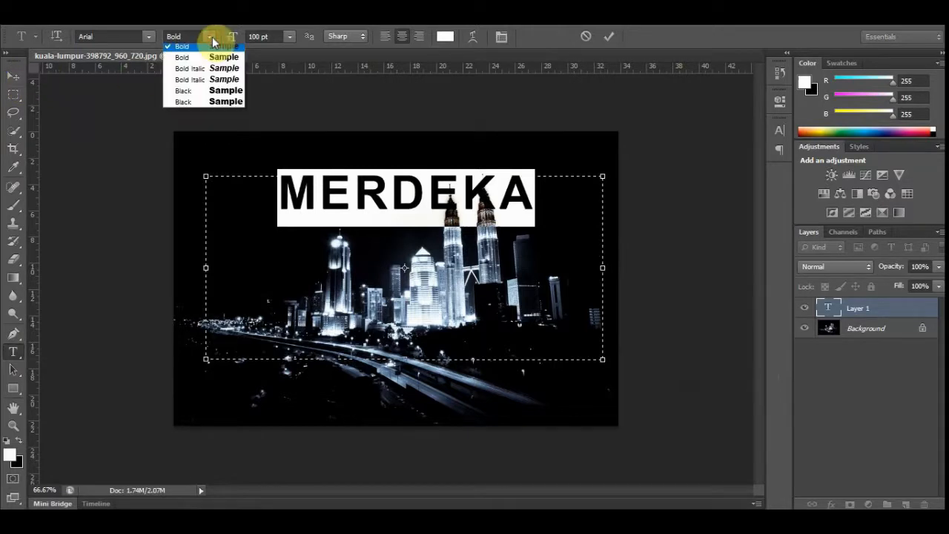
left_click(204, 172)
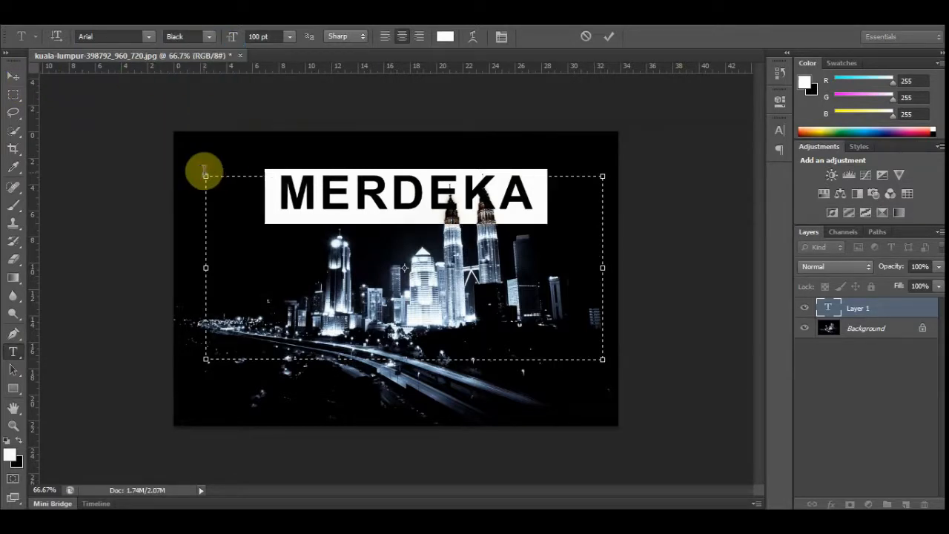
left_click(14, 76)
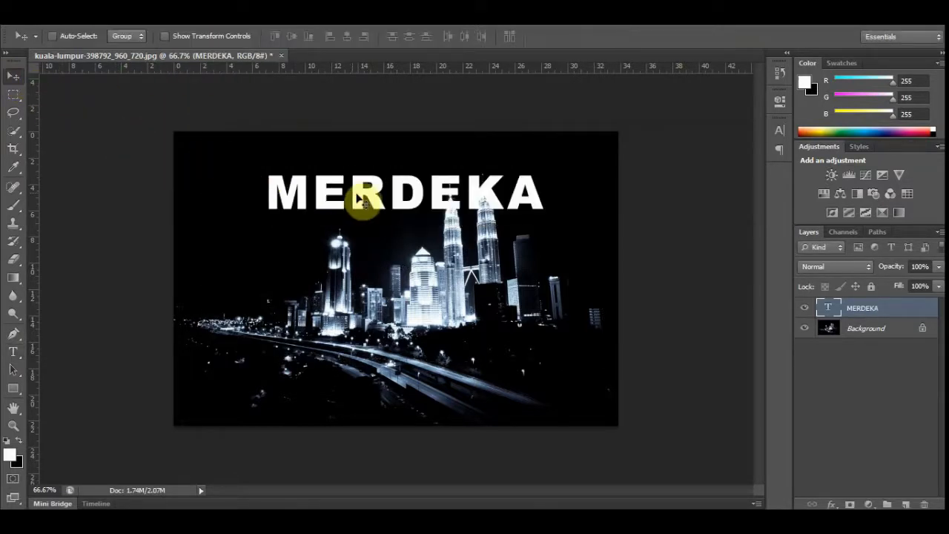
left_click_drag(364, 201, 284, 163)
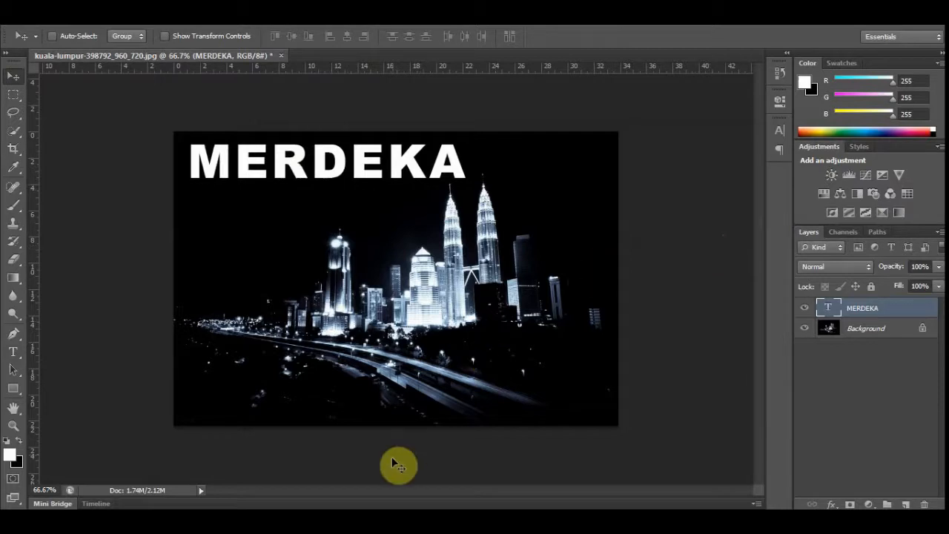
Place the 18490-bendera-malaysia-berkibar-wallpaper_29418 flag image from the File Explorer folder at 50%, aligned with the image's top edge
left_click(342, 522)
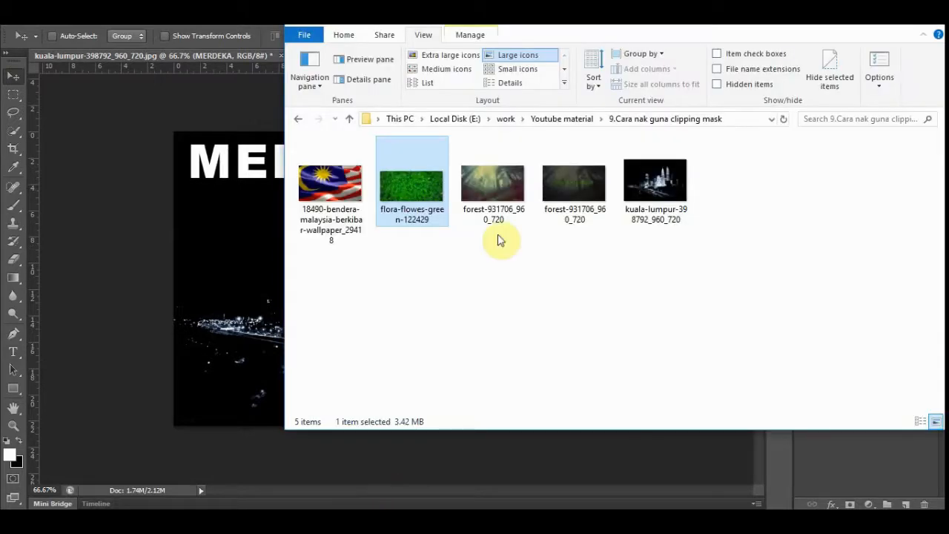
left_click(337, 185)
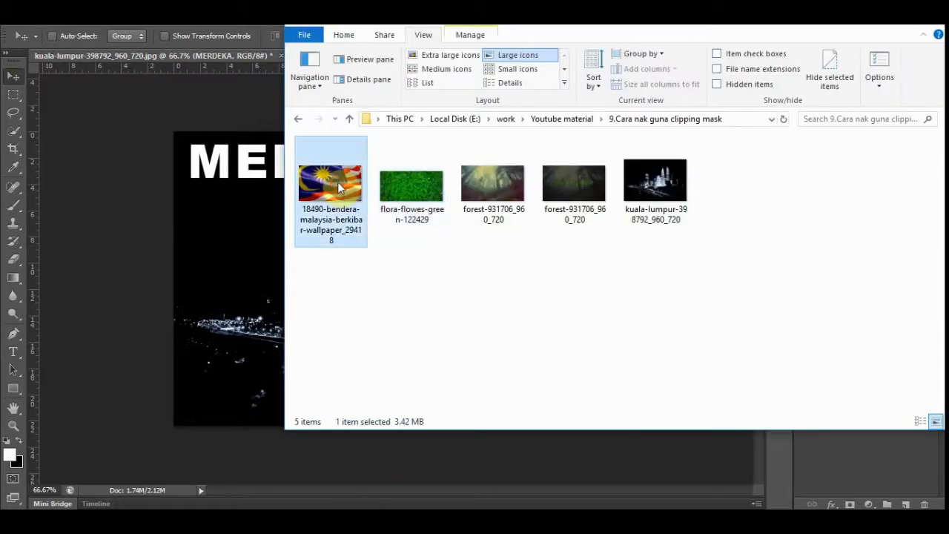
left_click_drag(337, 180, 238, 175)
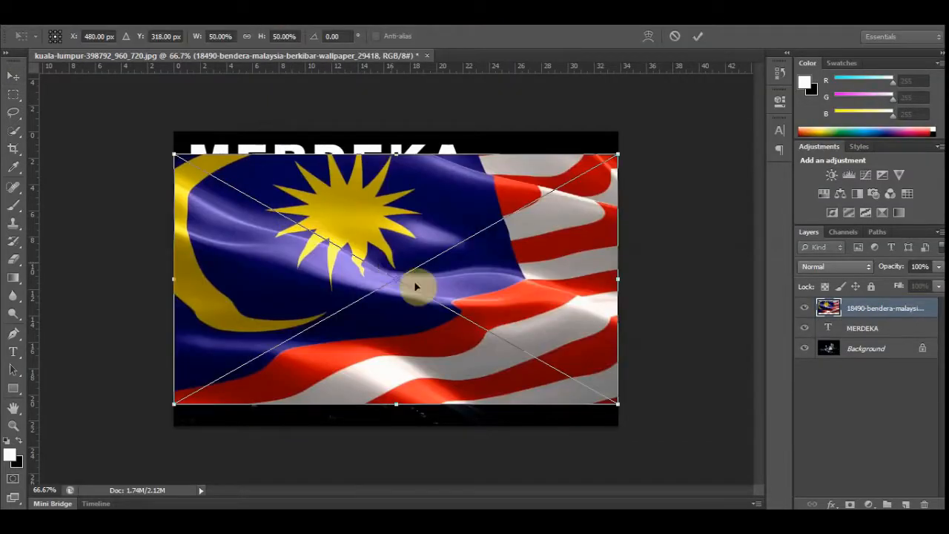
left_click_drag(455, 297, 464, 270)
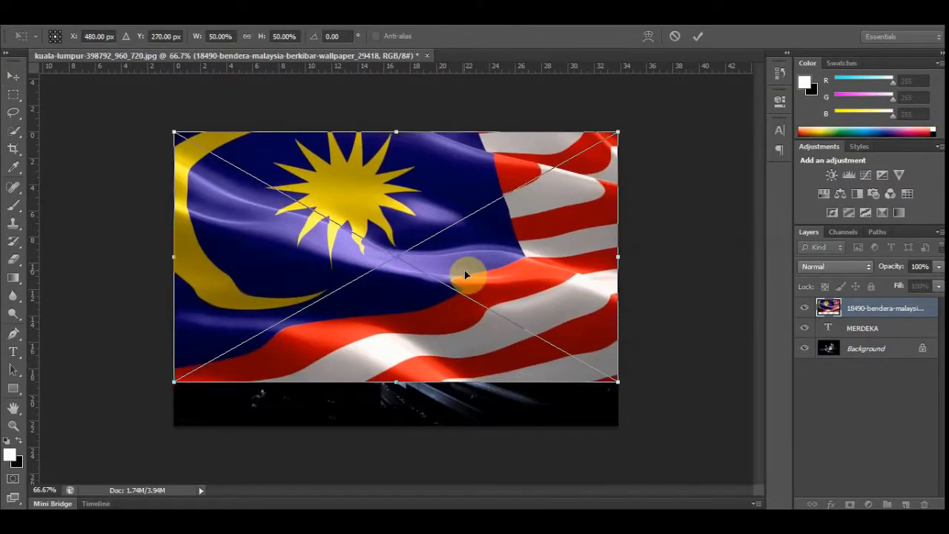
key("Return")
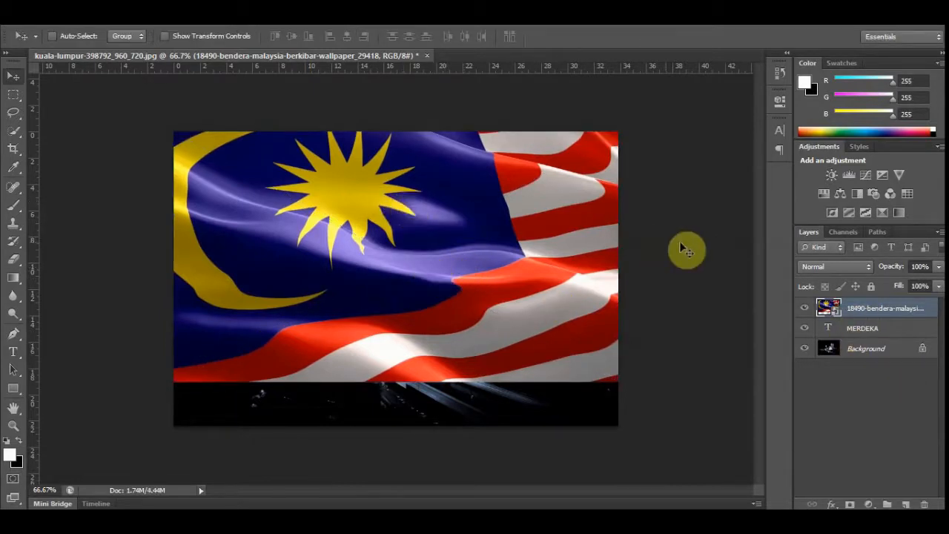
Clip the Malaysian flag image to the MERDEKA text with a clipping mask and shift the flag left and slightly down
right_click(871, 313)
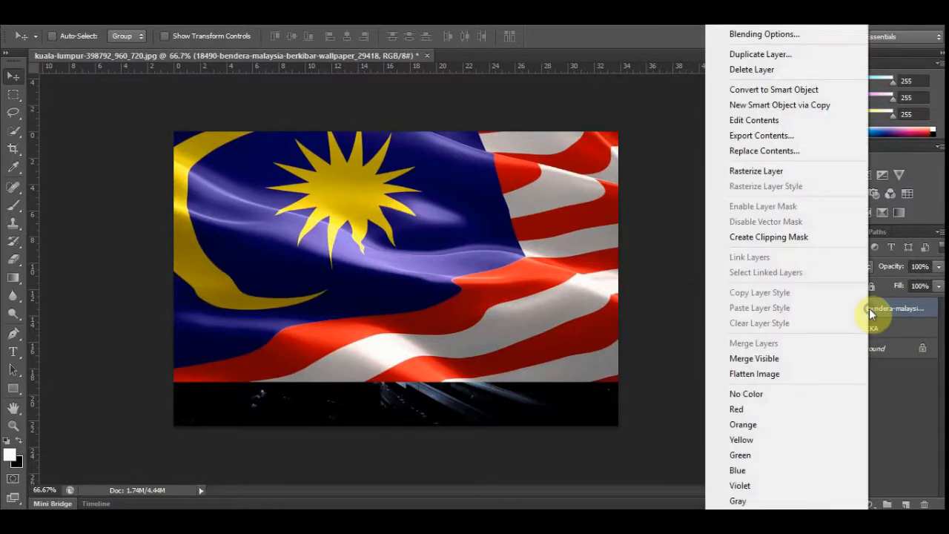
left_click(813, 239)
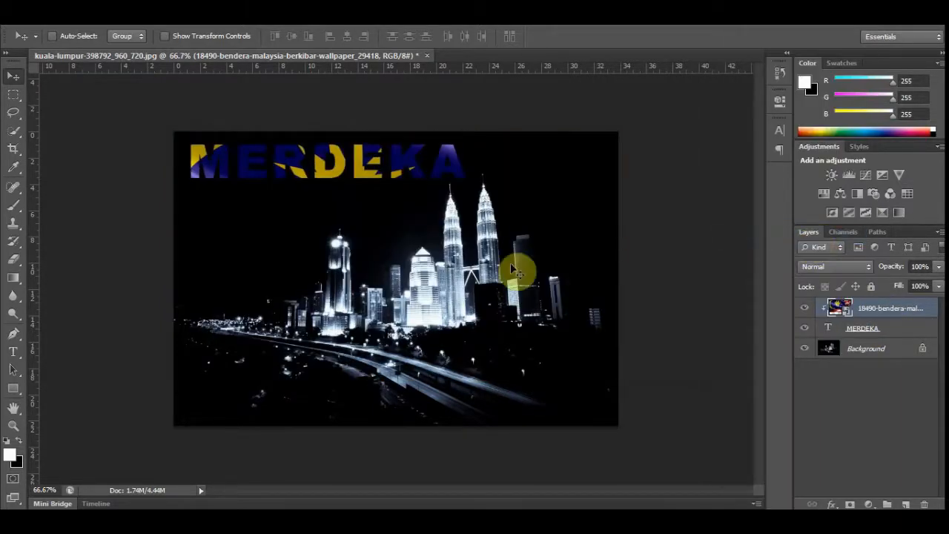
left_click_drag(383, 173, 333, 196)
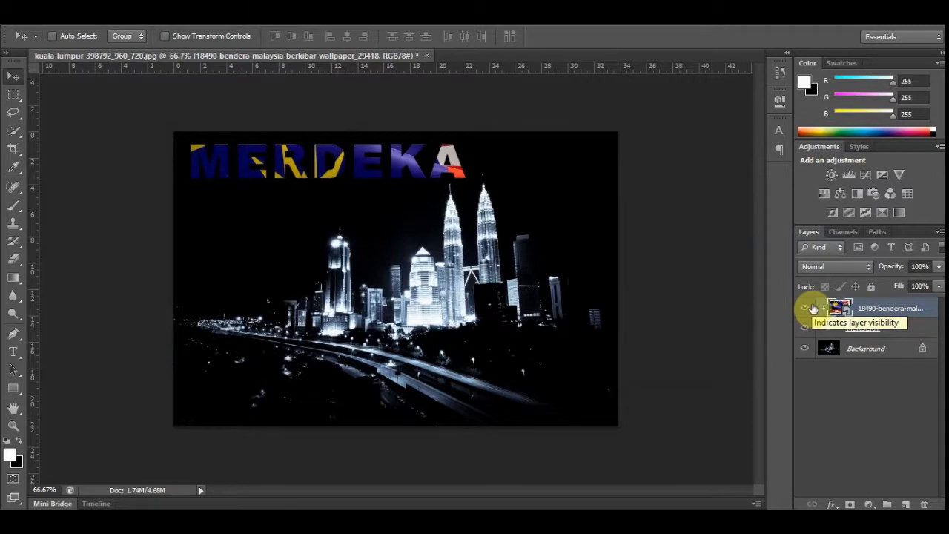
Scale the clipped flag proportionally to about 31.5% so it spans the width of MERDEKA, and shift it within the letters
key("ctrl+t")
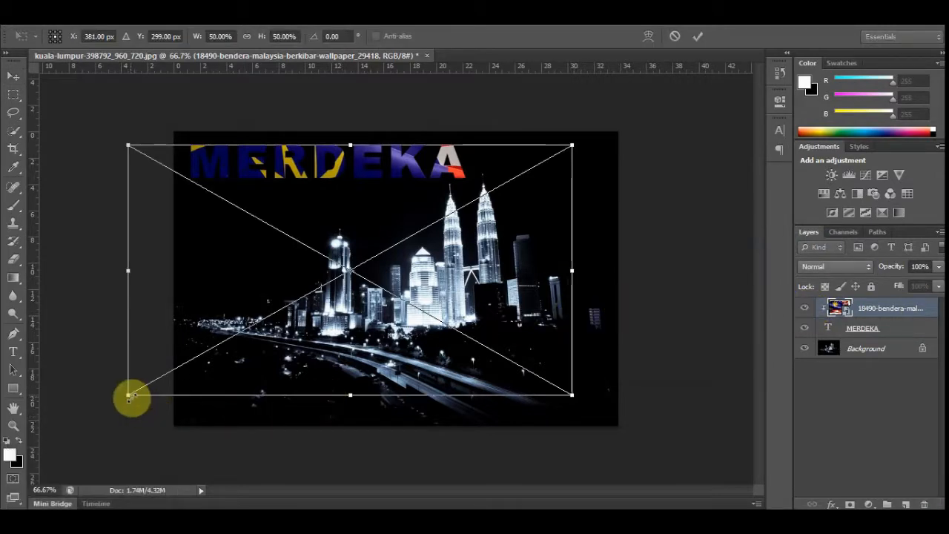
key("shift")
left_click_drag(128, 395, 195, 374)
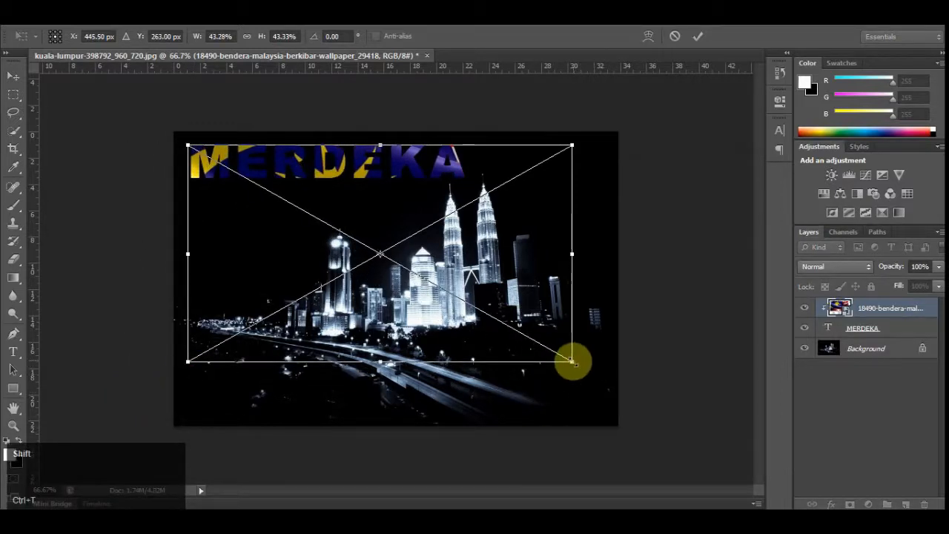
left_click_drag(572, 362, 469, 297)
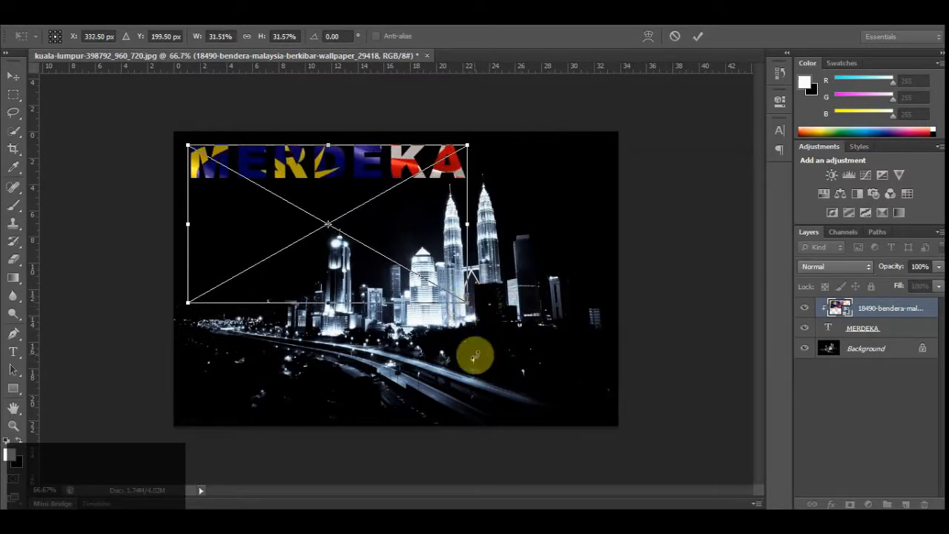
key("Return")
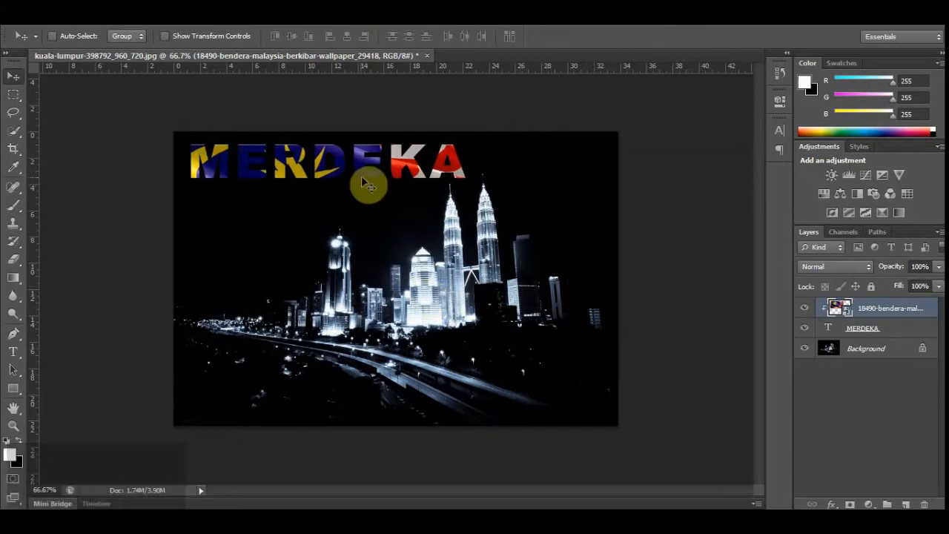
mouse_move(366, 166)
left_mouse_down()
mouse_move(364, 148)
mouse_move(314, 157)
mouse_move(368, 165)
left_mouse_up()
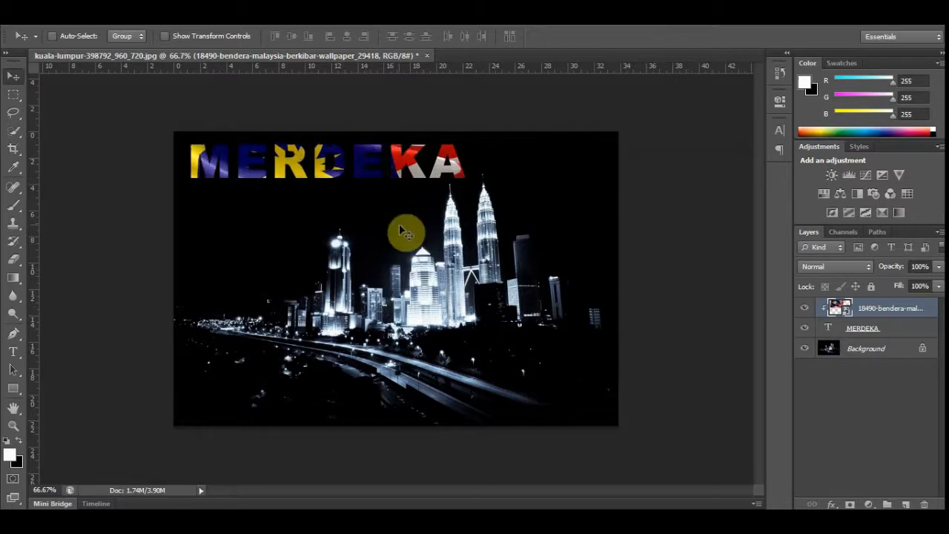